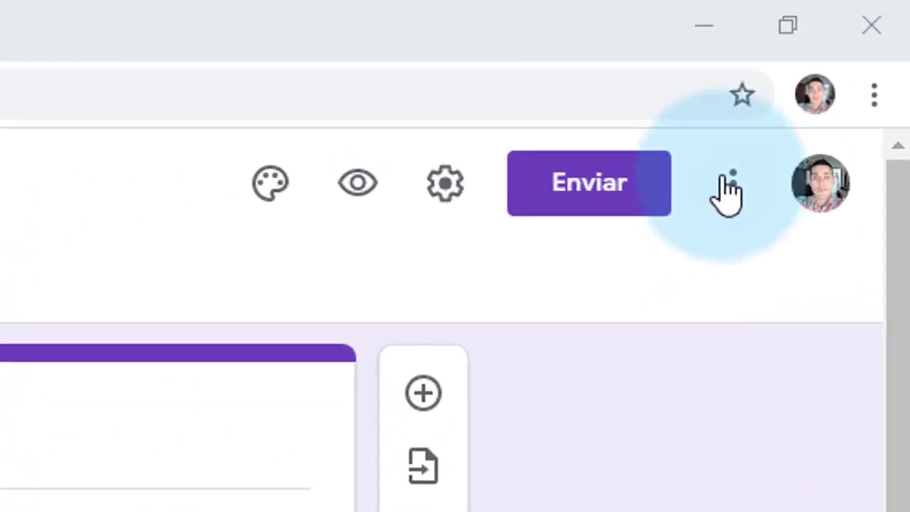
# Step: Open the Email Notifications for Forms listing from the form's Complementos Marketplace
pyautogui.click(845, 67)
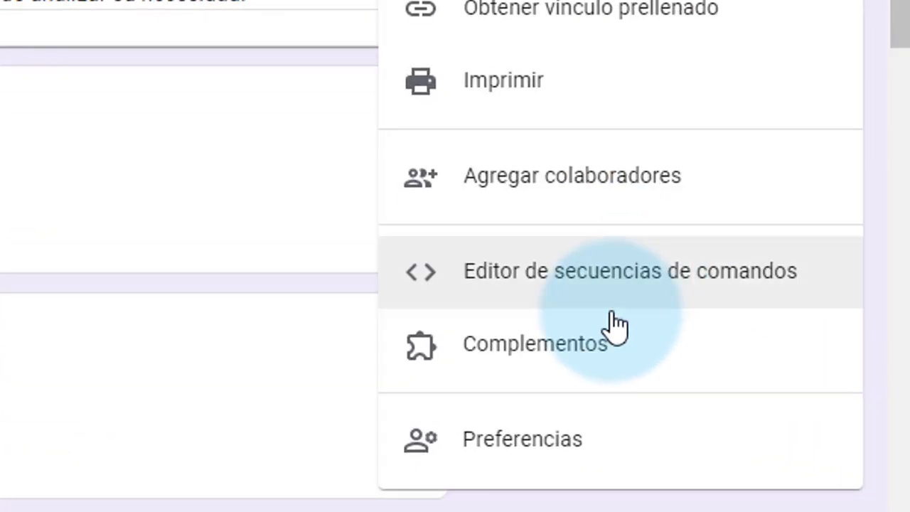
pyautogui.click(730, 422)
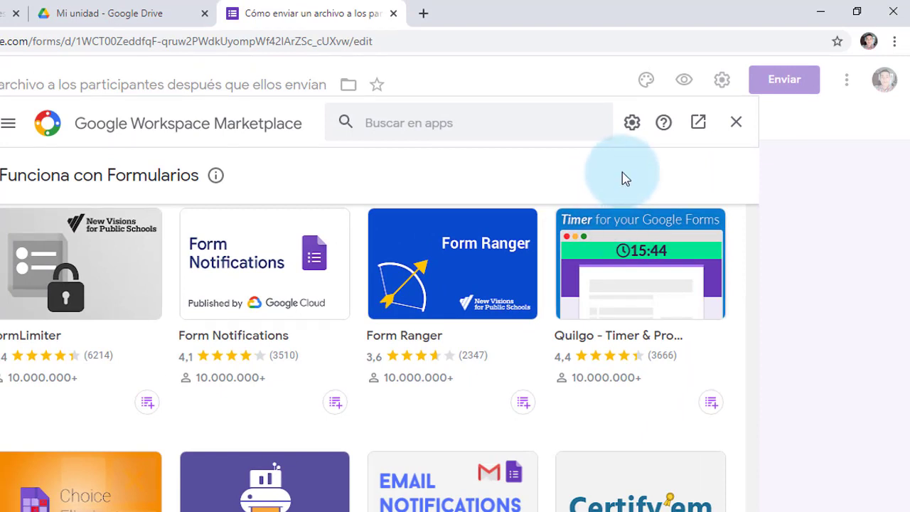
pyautogui.scroll(-1, 584, 441)
pyautogui.scroll(-1, 594, 327)
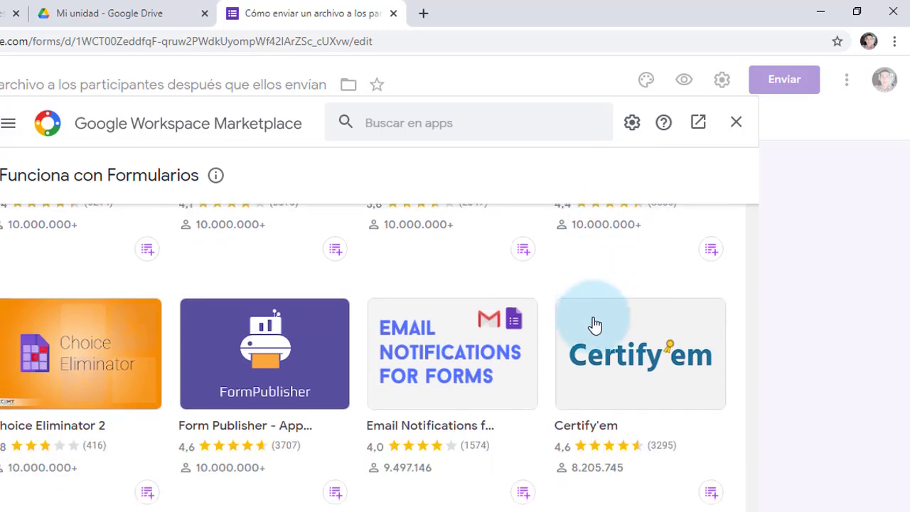
pyautogui.click(480, 328)
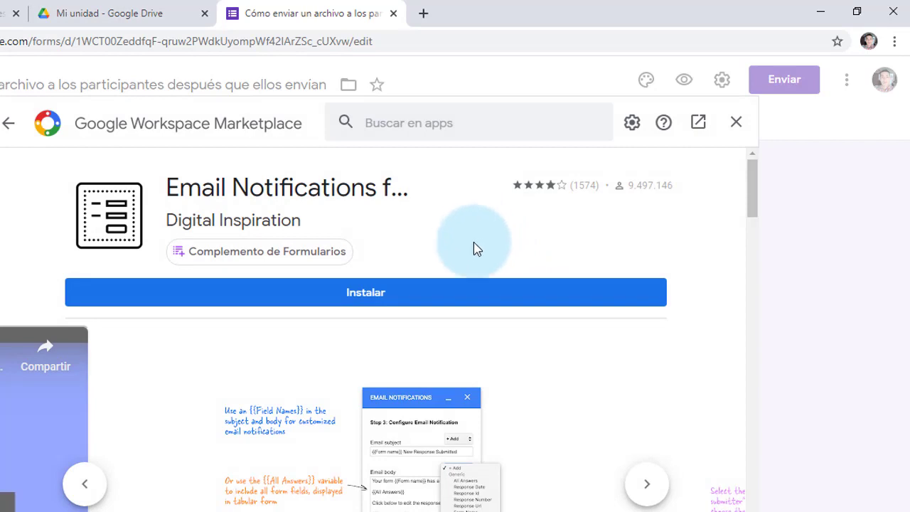
# Step: Install Email Notifications for Forms, selecting the Google account and allowing its permissions
pyautogui.click(428, 300)
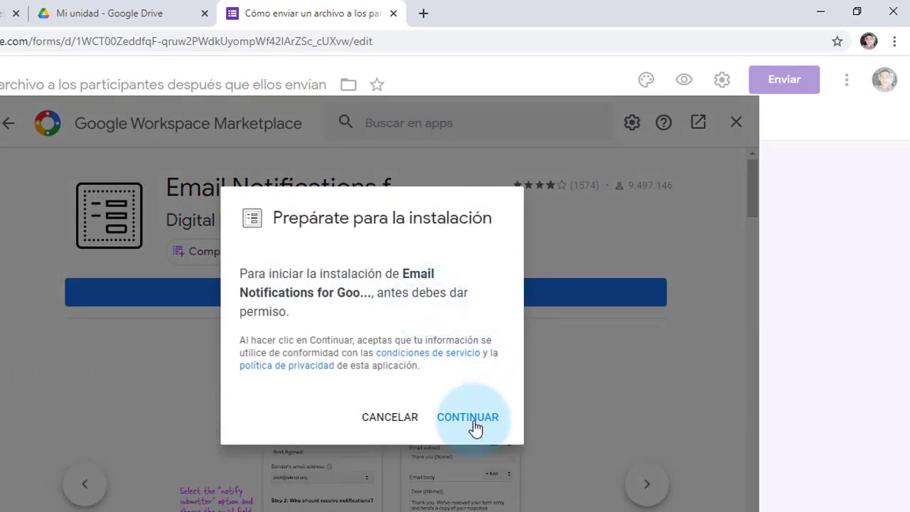
pyautogui.click(471, 421)
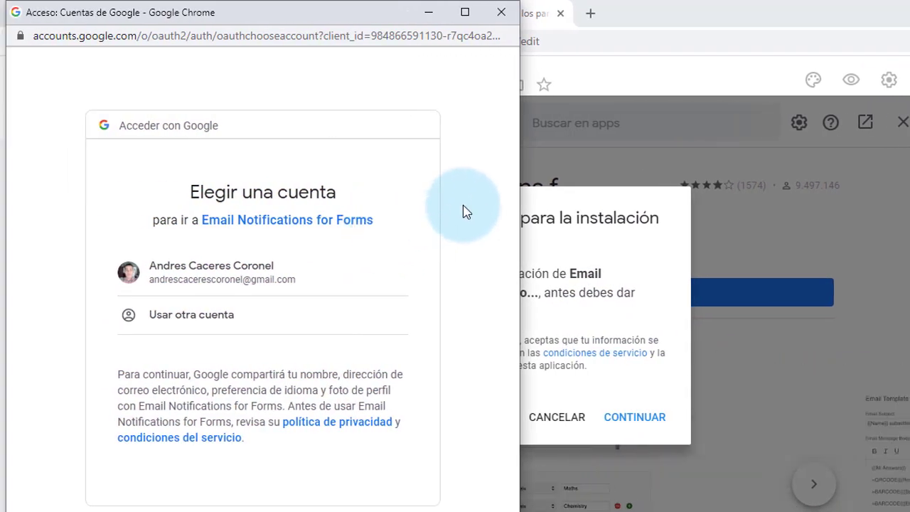
pyautogui.click(229, 278)
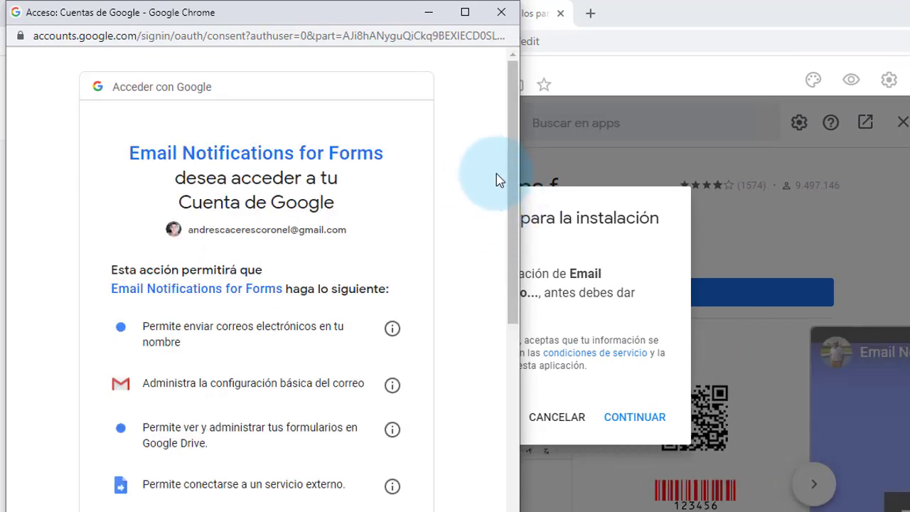
pyautogui.scroll(-10, 503, 165)
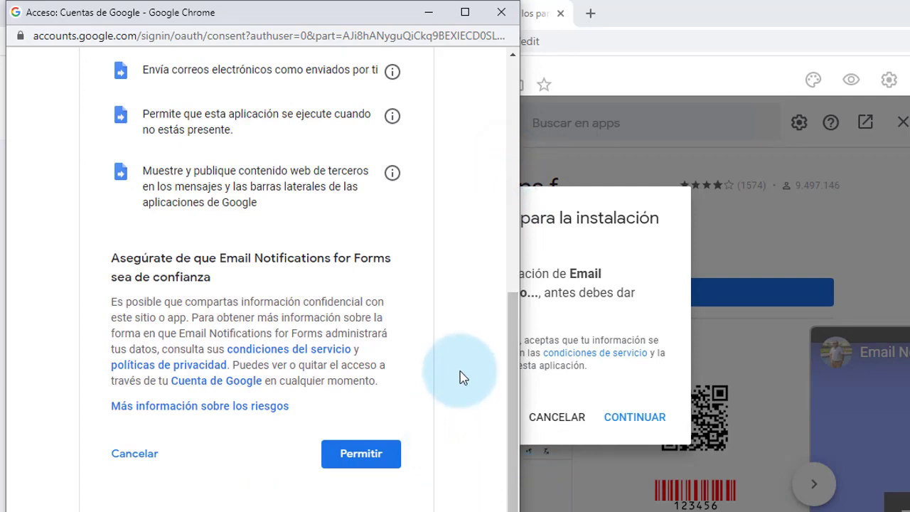
pyautogui.click(362, 453)
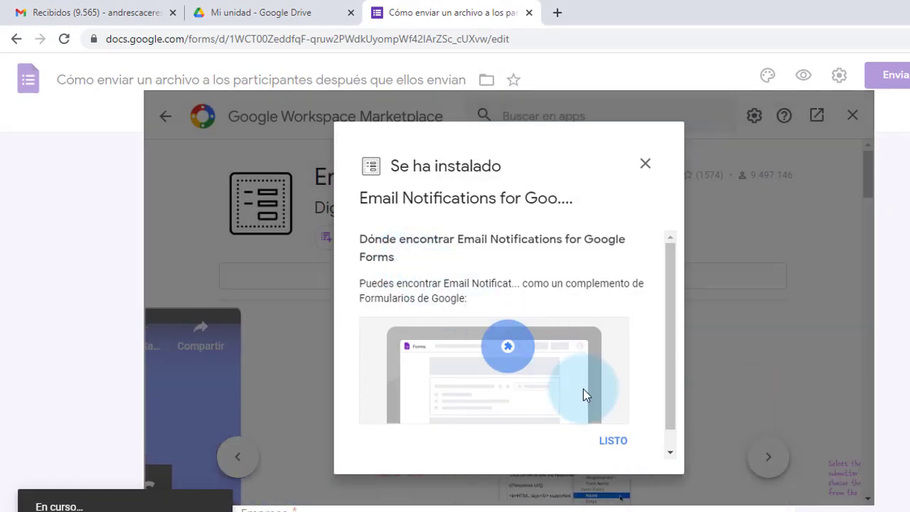
# Step: Dismiss the install confirmation, close the Marketplace and reload the contact form
pyautogui.click(616, 441)
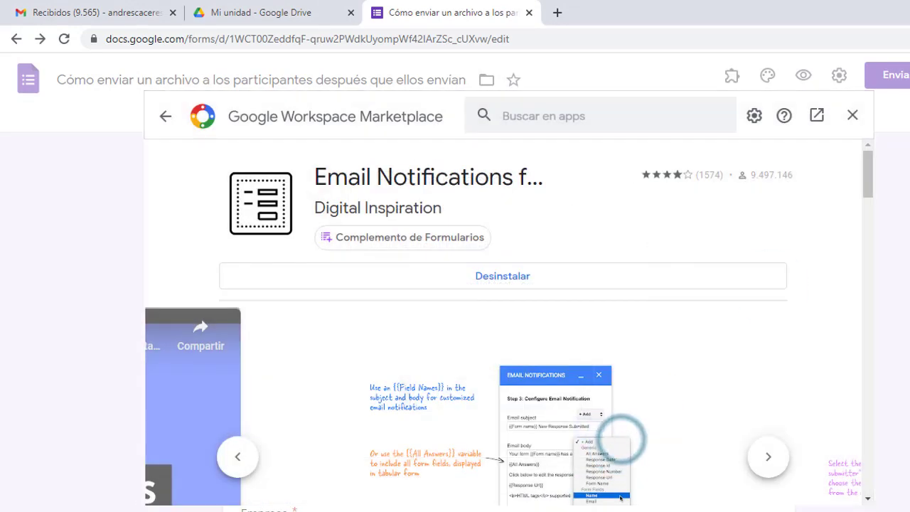
pyautogui.click(854, 116)
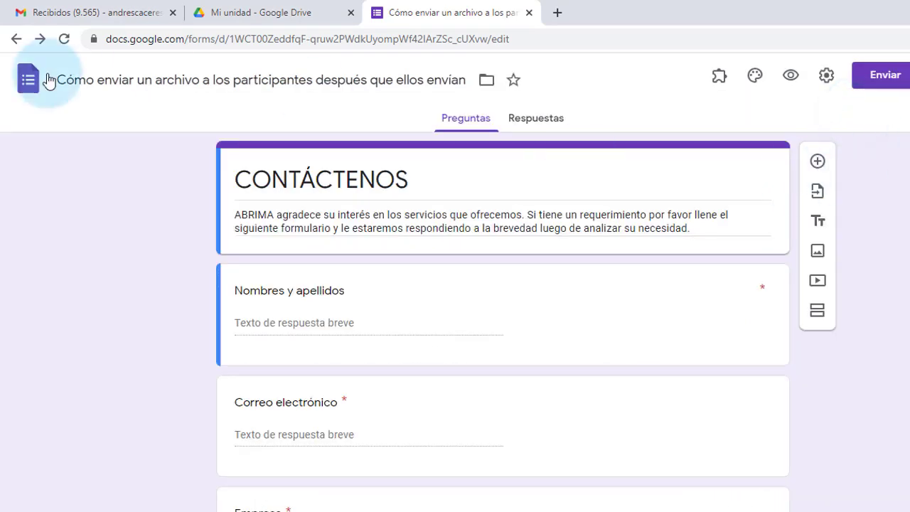
pyautogui.click(64, 38)
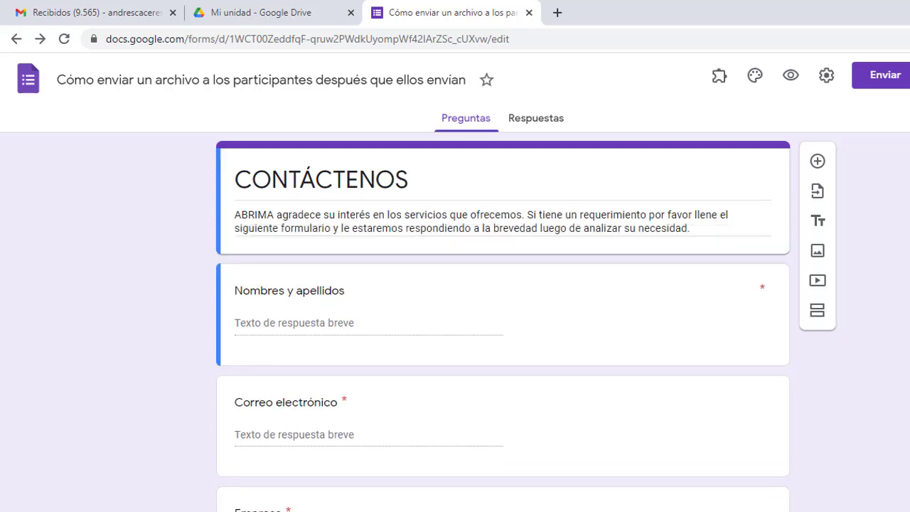
# Step: Open the Email Notifications for Forms panel from the add-ons menu
pyautogui.click(897, 174)
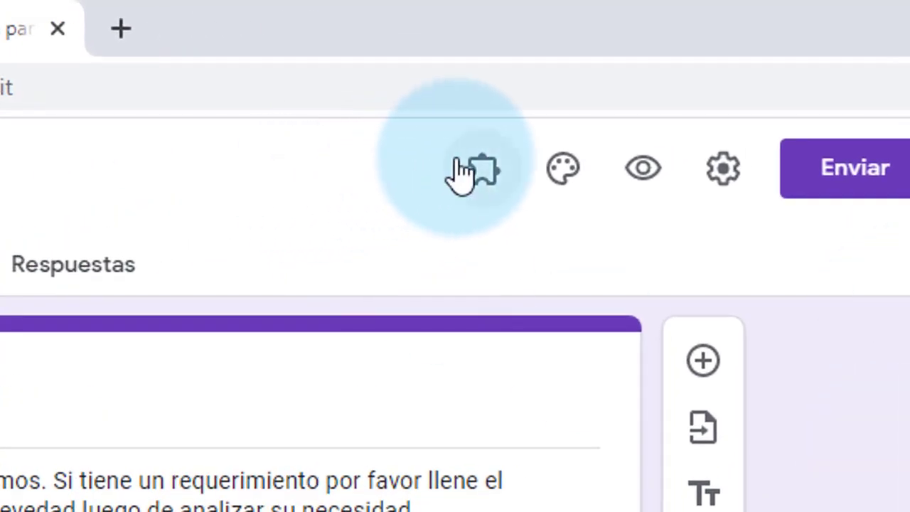
pyautogui.click(478, 169)
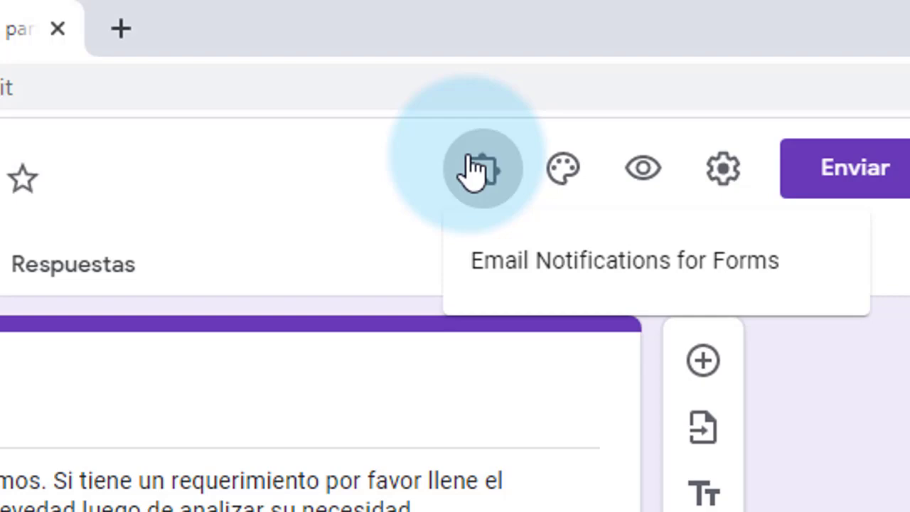
pyautogui.click(732, 254)
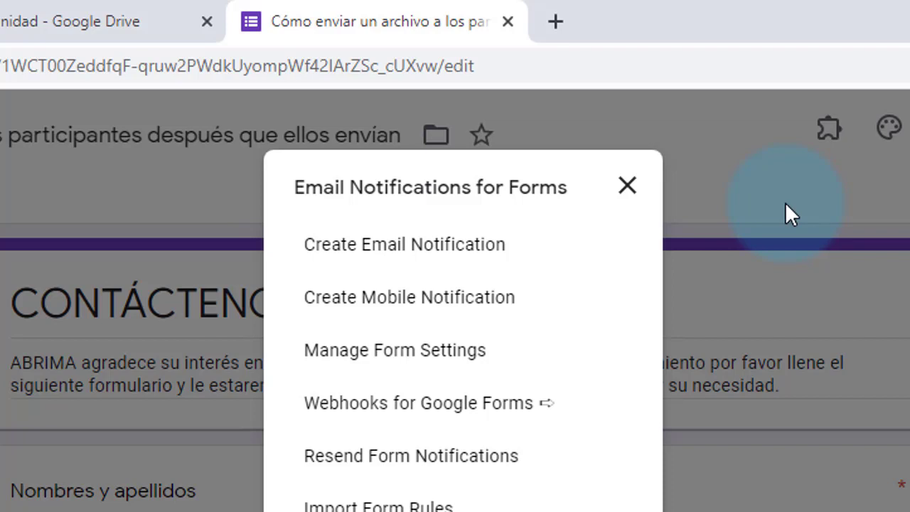
# Step: Create a new notification rule named 'Contacto', then go to the Google Drive tab
pyautogui.click(458, 249)
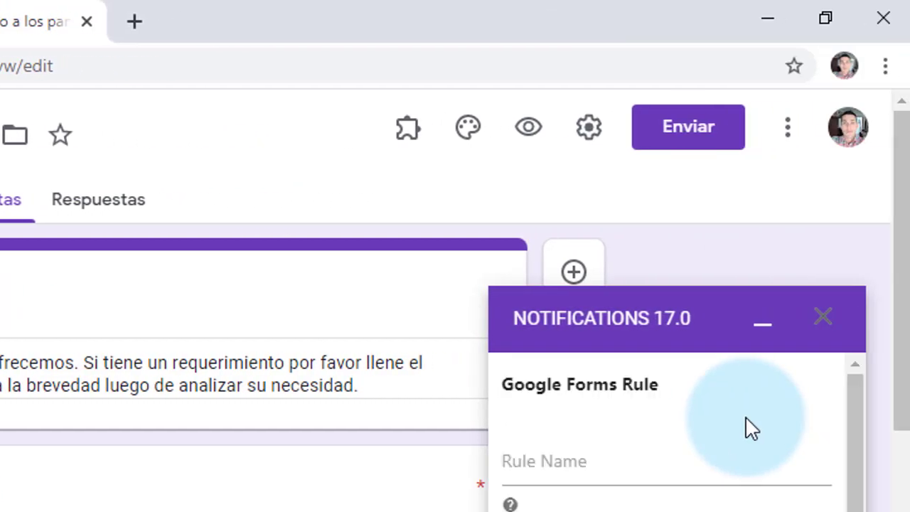
pyautogui.click(609, 463)
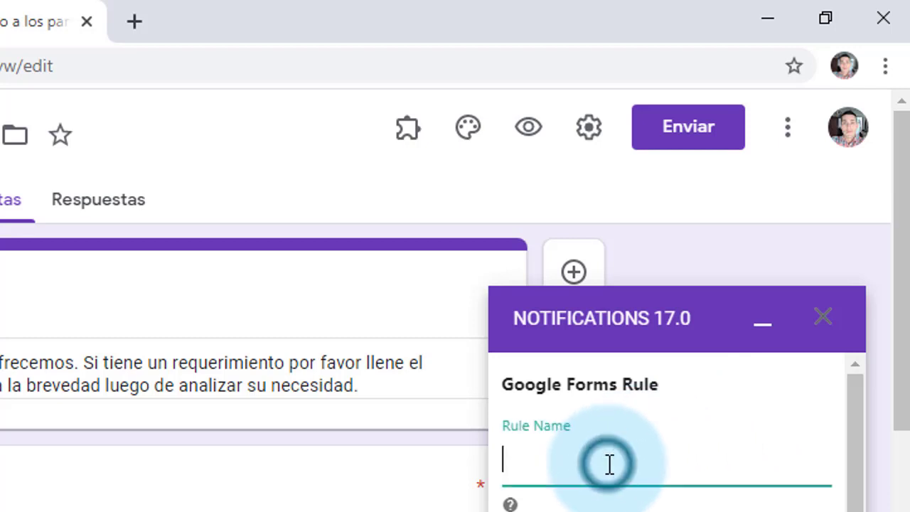
pyautogui.write('Conta')
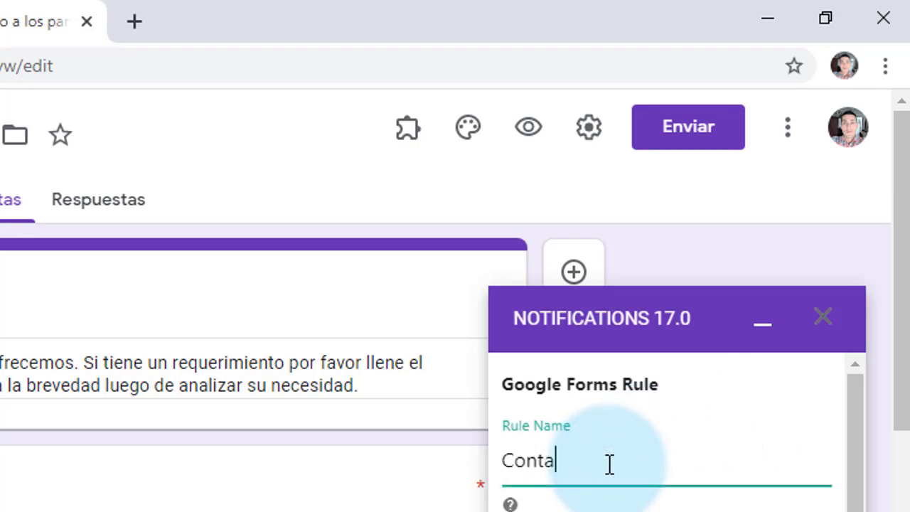
pyautogui.write('cto')
pyautogui.press('BackSpace')
pyautogui.write('to')
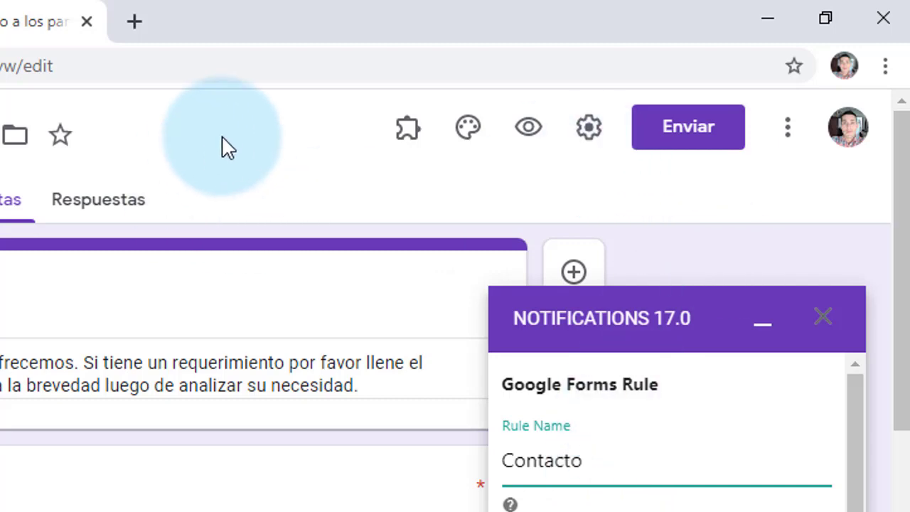
pyautogui.click(0, 21)
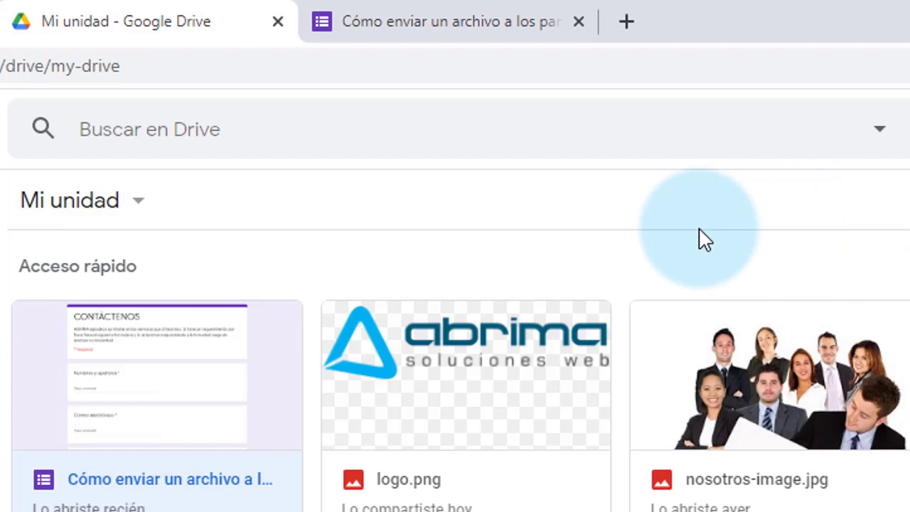
# Step: Share logo.png so anyone with the link can view it, and copy the link
pyautogui.click(505, 359)
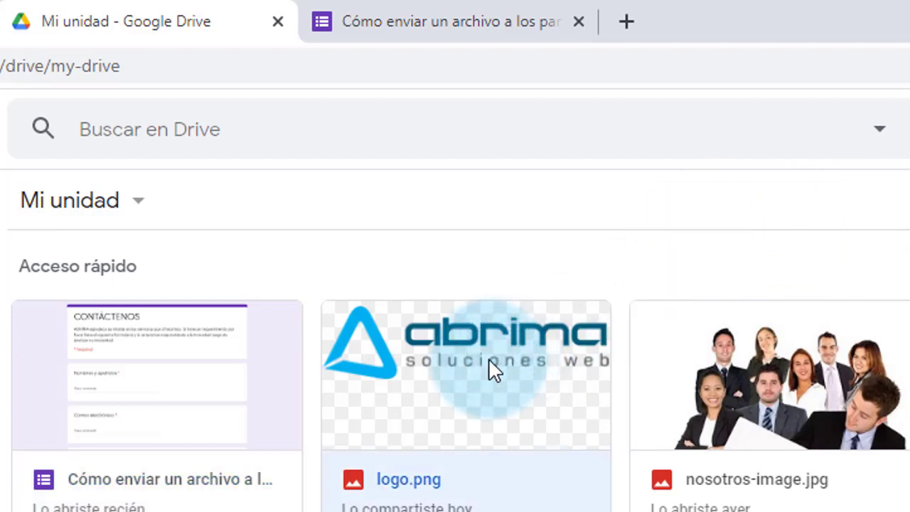
pyautogui.rightClick(493, 369)
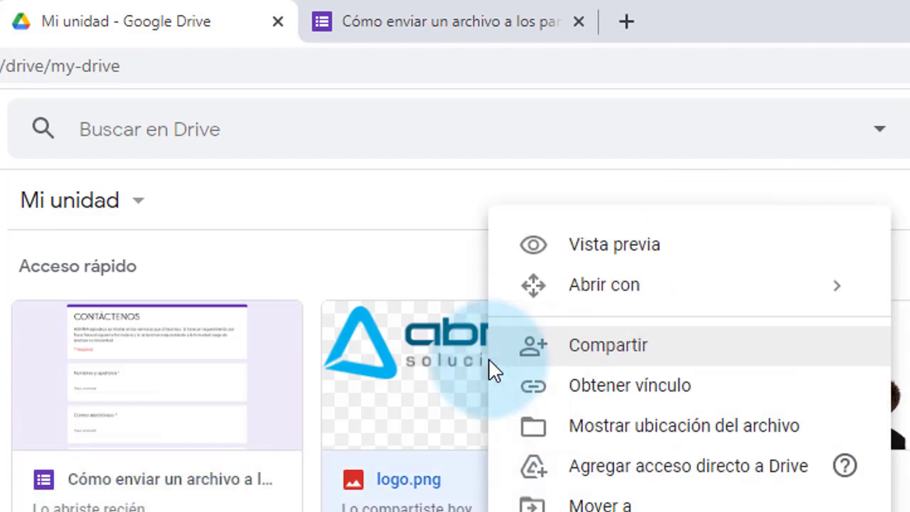
pyautogui.click(630, 385)
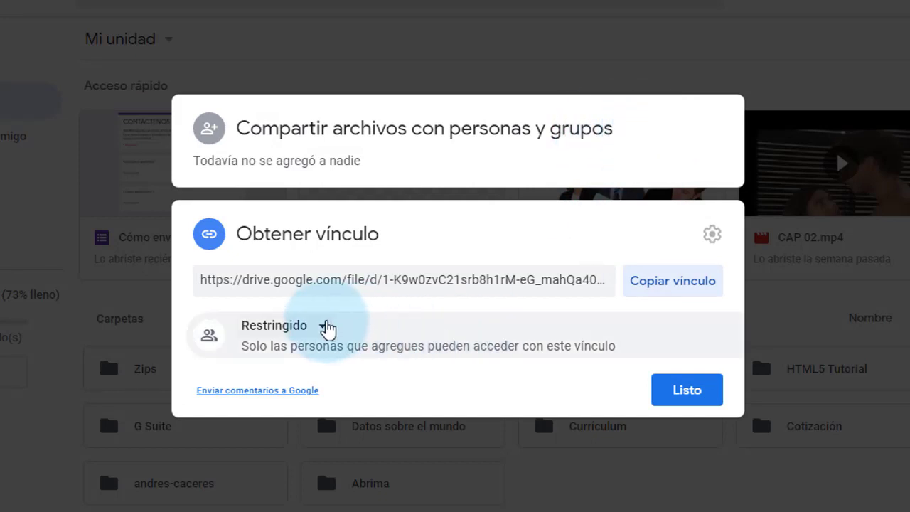
pyautogui.click(325, 327)
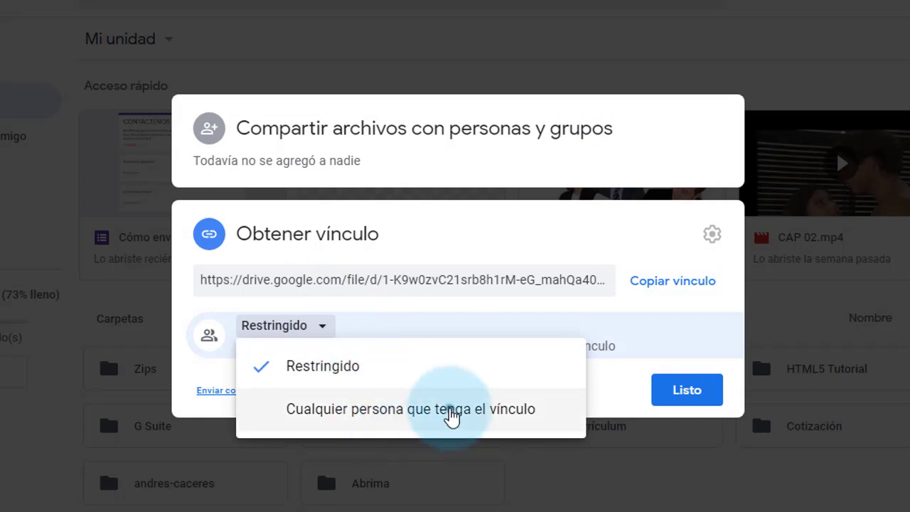
pyautogui.click(450, 408)
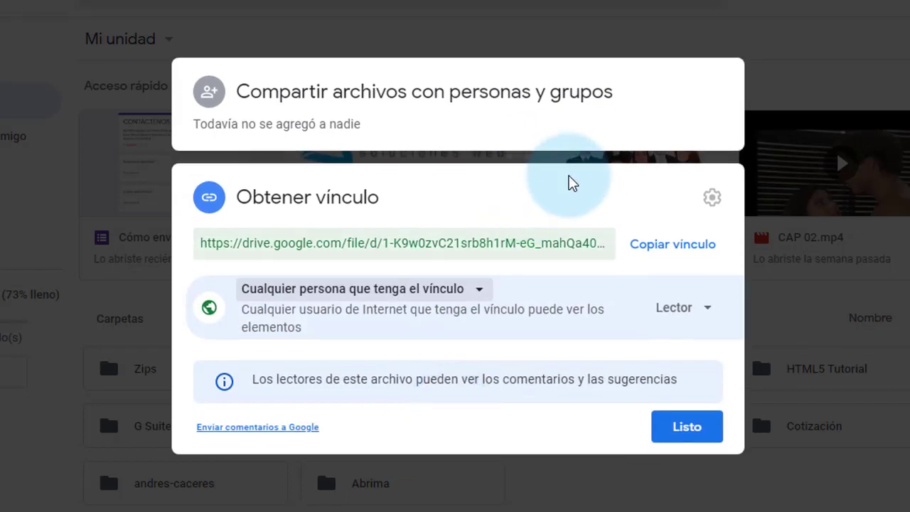
pyautogui.click(695, 247)
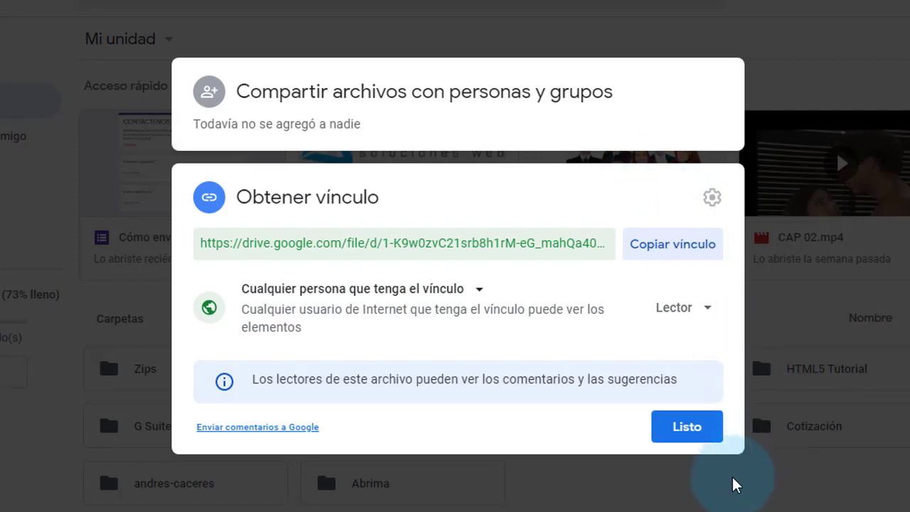
pyautogui.click(674, 429)
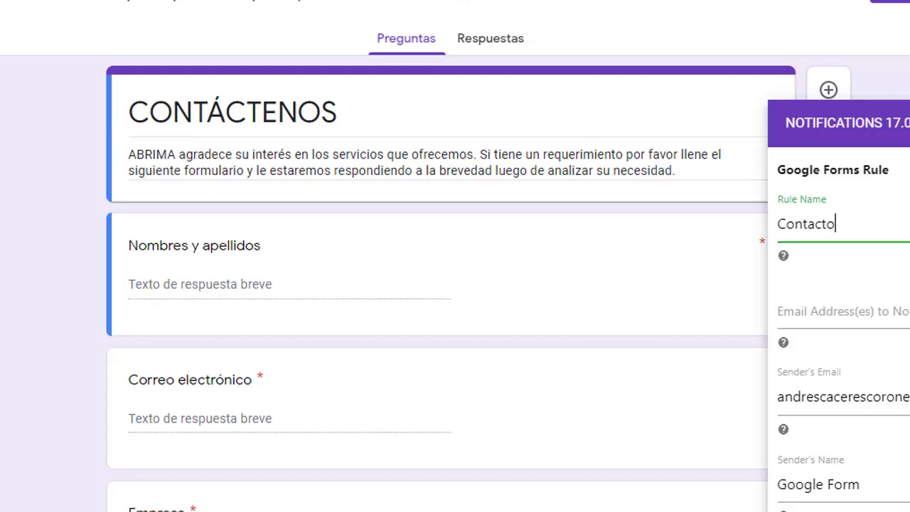
# Step: Paste the logo.png Drive link into Attach Files and save the Contacto rule
pyautogui.scroll(-4, 839, 320)
pyautogui.scroll(-1, 839, 320)
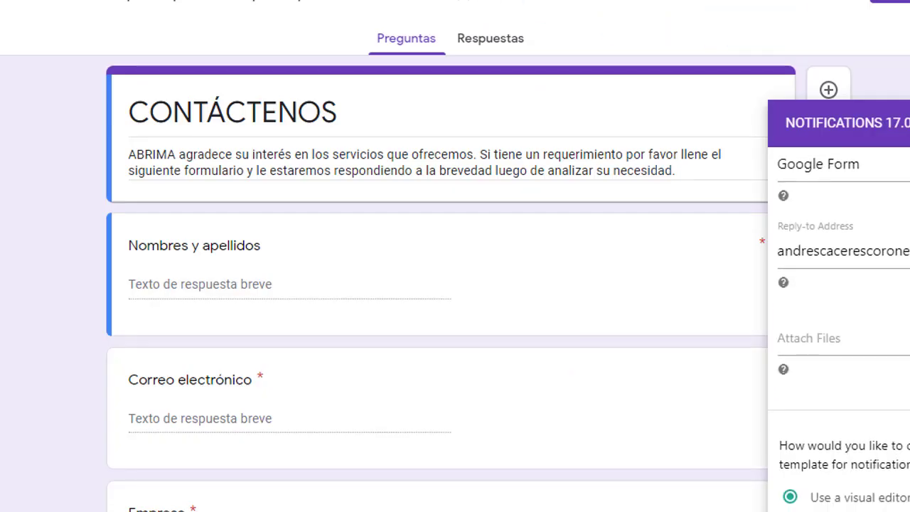
pyautogui.scroll(5, 839, 284)
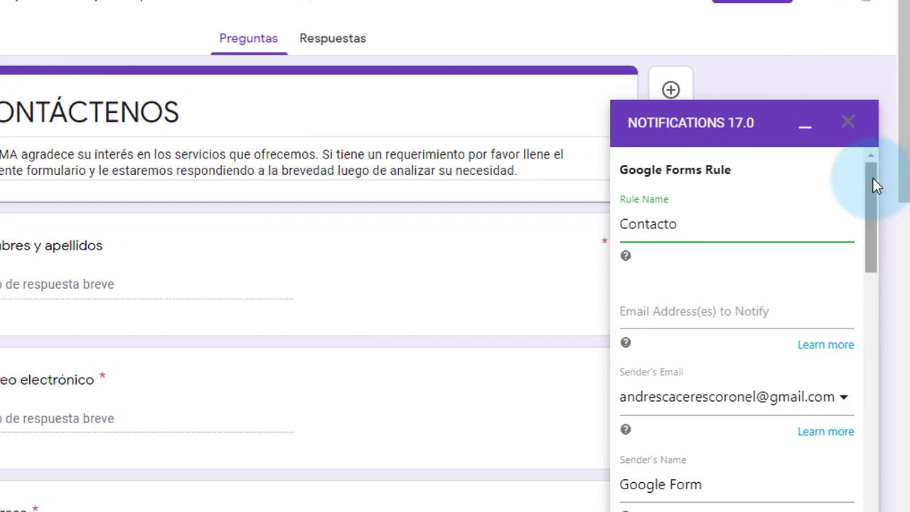
pyautogui.moveTo(872, 178); pyautogui.dragTo(877, 284)
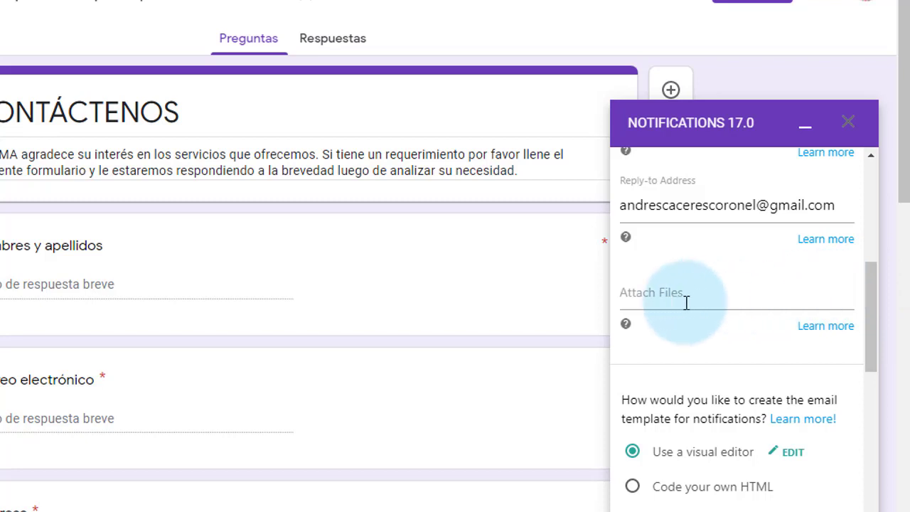
pyautogui.click(729, 300)
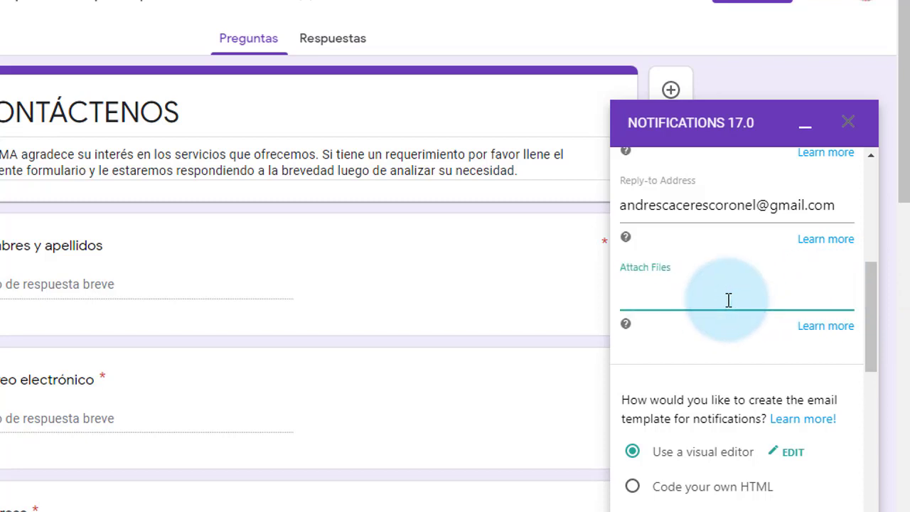
pyautogui.rightClick(720, 301)
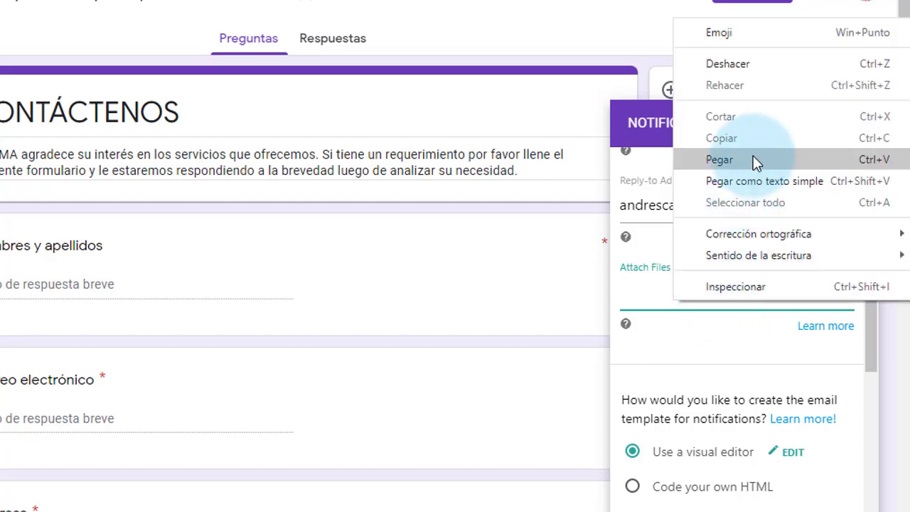
pyautogui.click(720, 159)
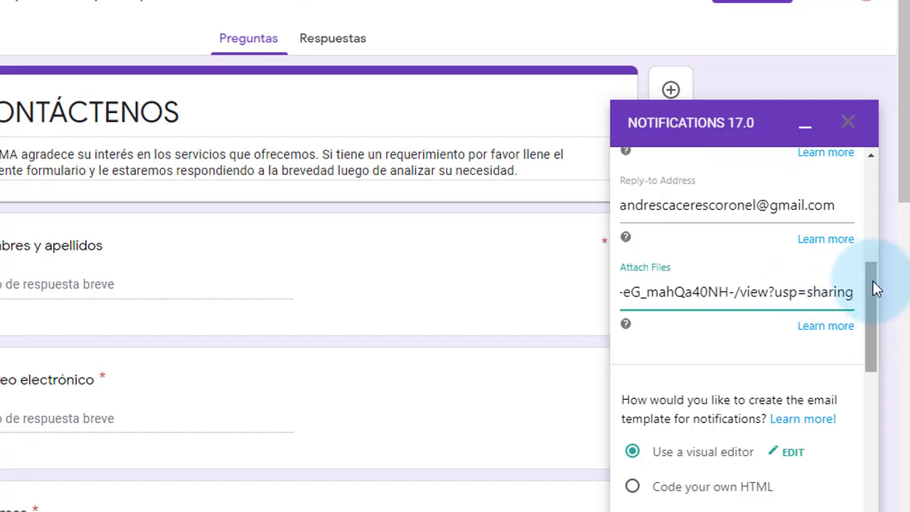
pyautogui.moveTo(875, 288); pyautogui.dragTo(874, 474)
pyautogui.scroll(-1, 815, 468)
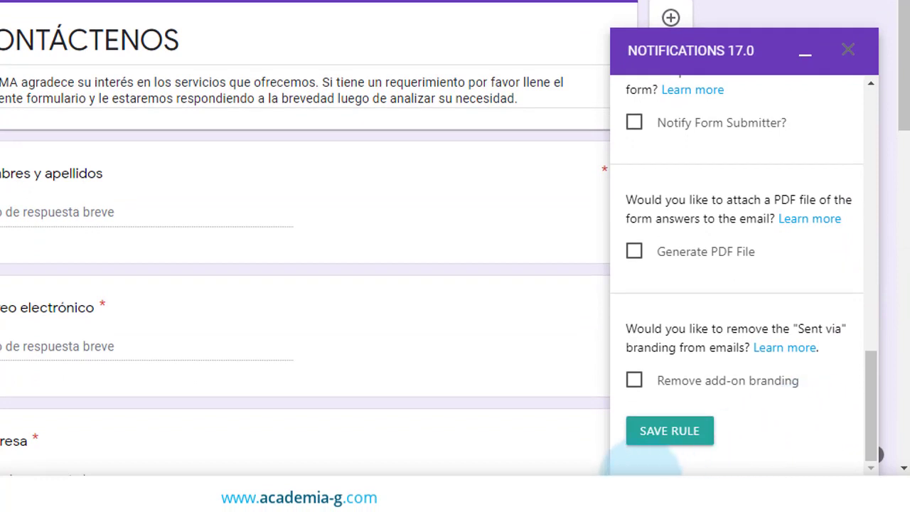
pyautogui.click(650, 431)
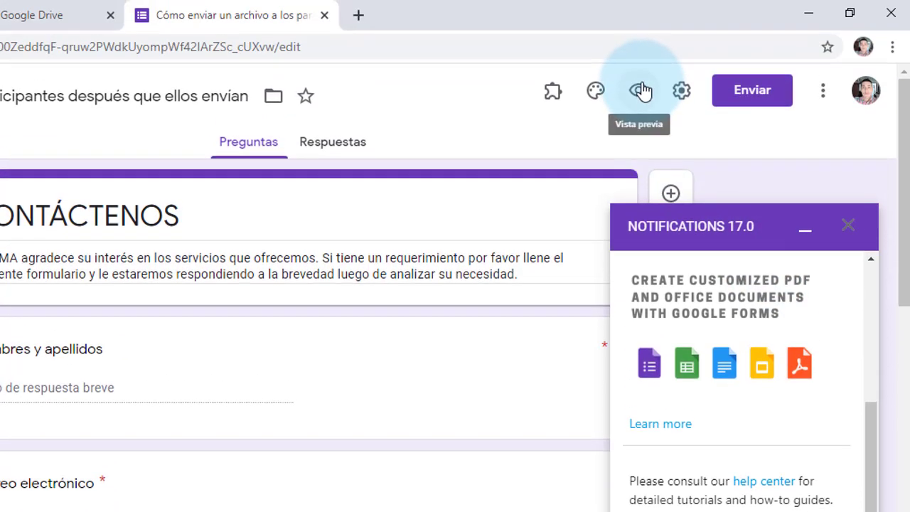
# Step: Preview the CONTÁCTENOS form, enter the respondent's full name and submit the response
pyautogui.click(640, 93)
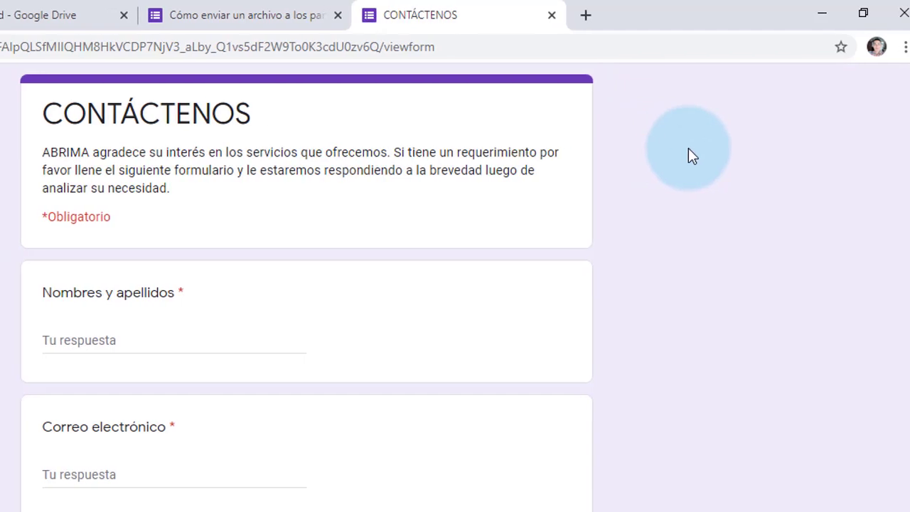
pyautogui.click(141, 332)
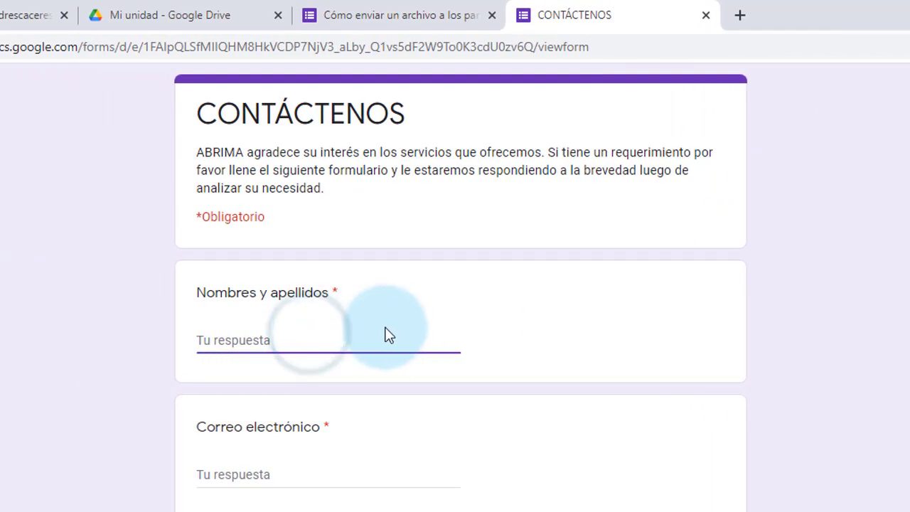
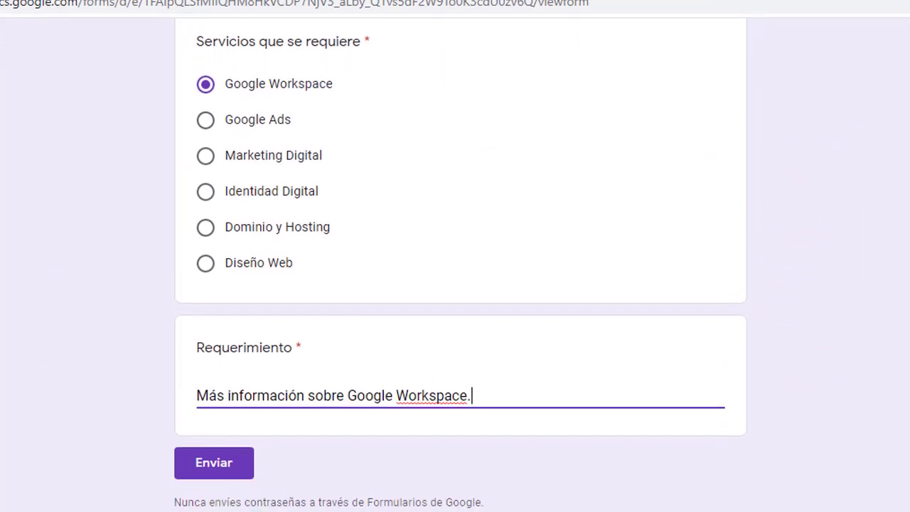
pyautogui.click(237, 462)
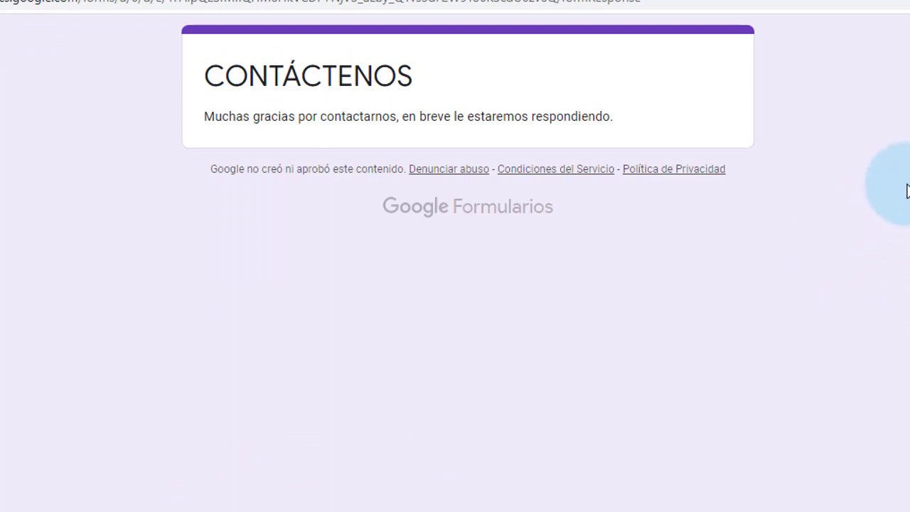
# Step: In refreshed Gmail, open the New form response notification and view the logo.png attachment
pyautogui.hotkey('ctrl', 'Tab')
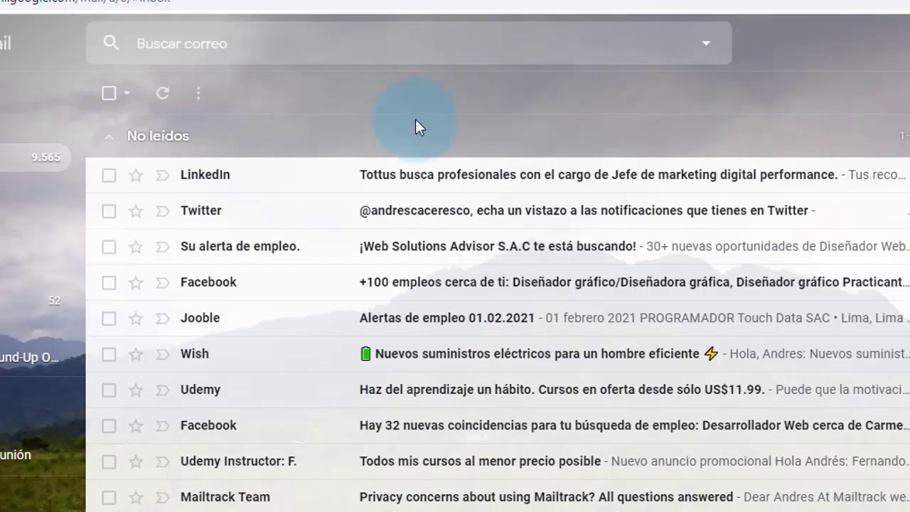
pyautogui.press('F5')
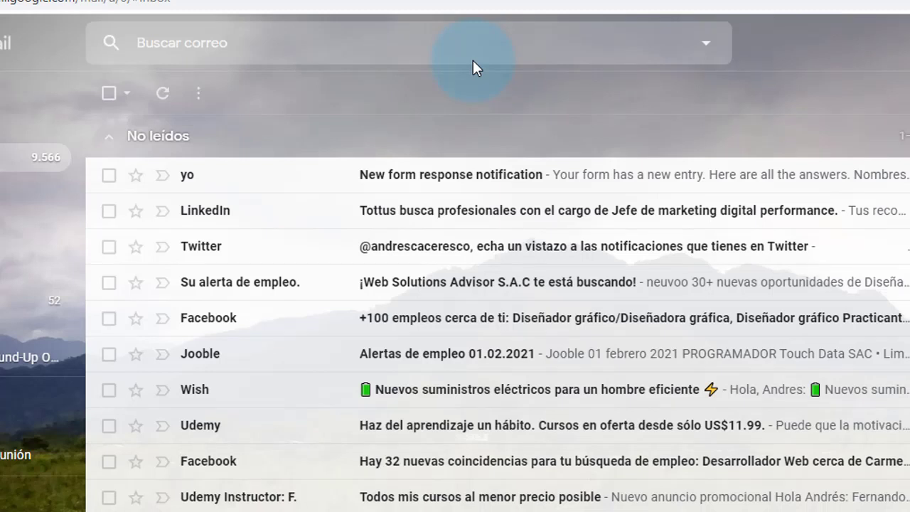
pyautogui.click(431, 178)
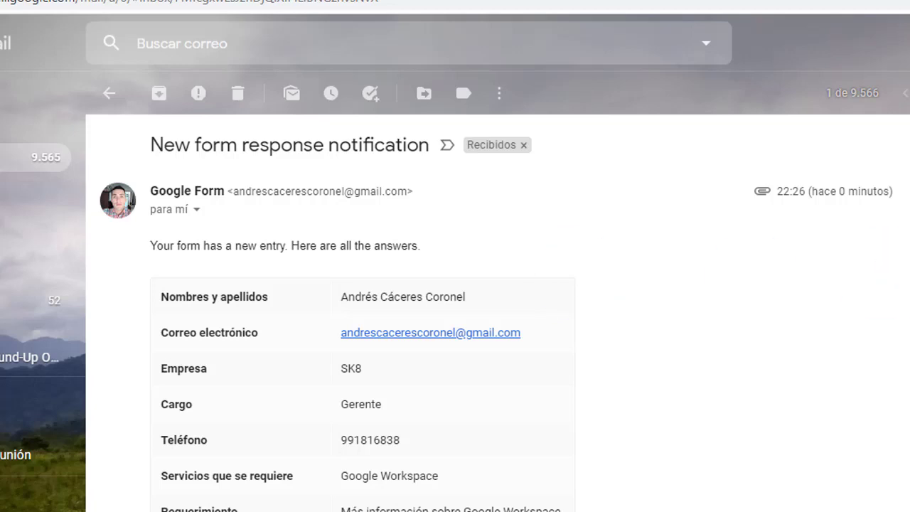
pyautogui.scroll(-4, 470, 313)
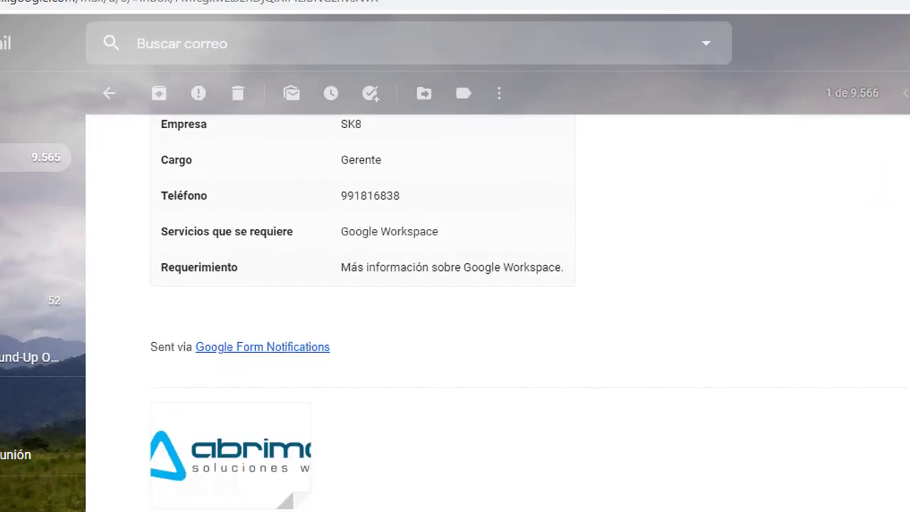
pyautogui.click(220, 393)
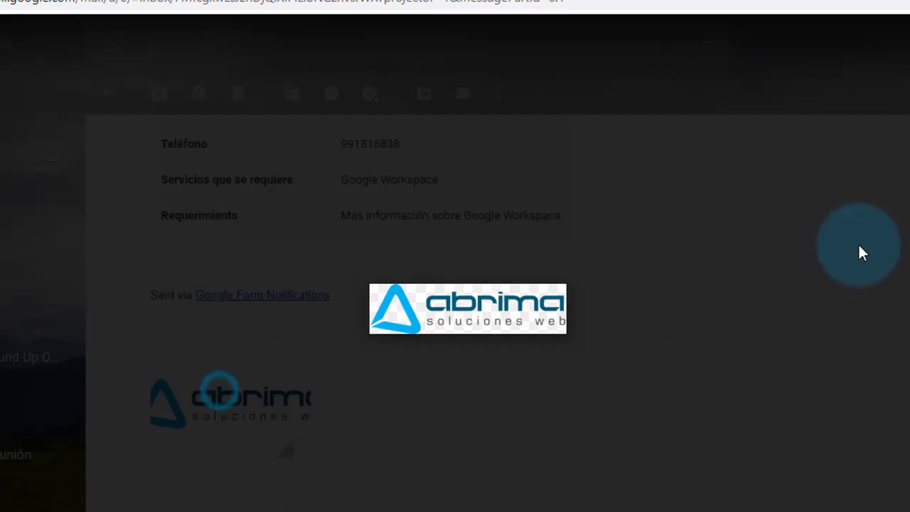